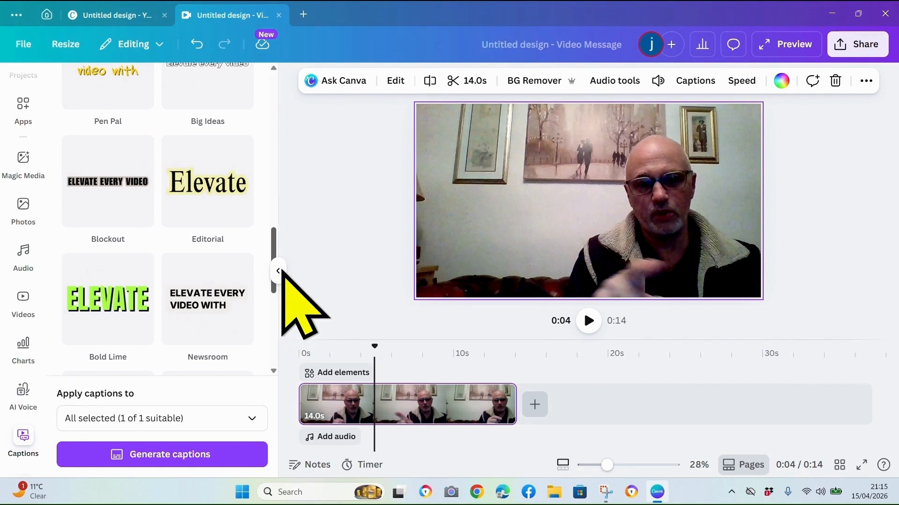
Generate captions for the whole video clip using the Studio Style caption style
left_click_drag(282, 271, 279, 183)
left_click(109, 134)
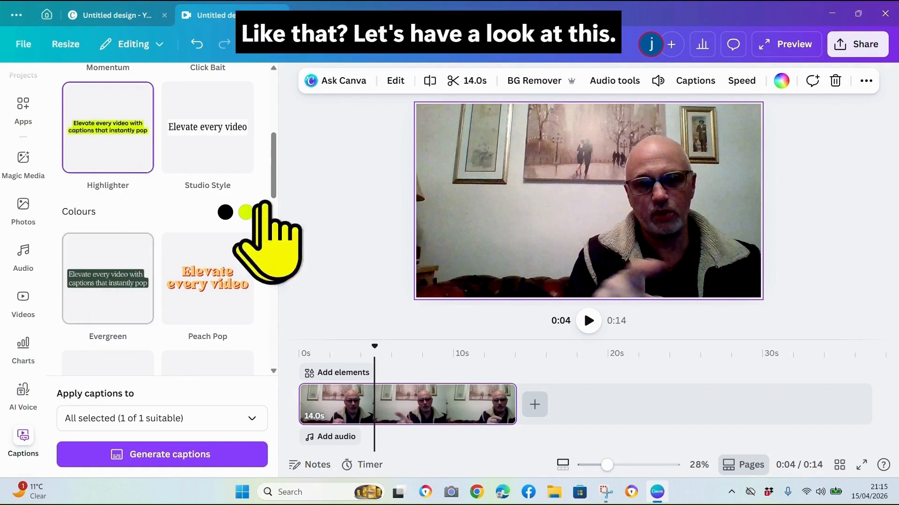
scroll(265, 183, "up", 1)
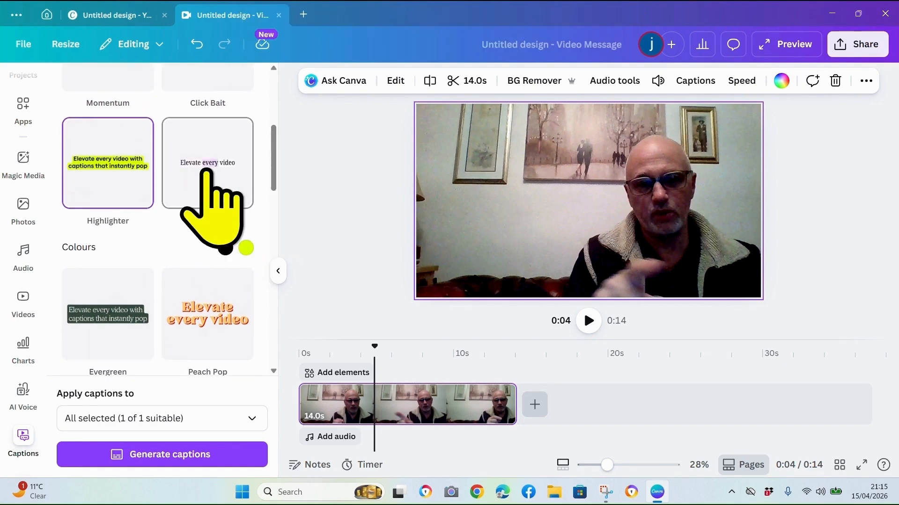
left_click(206, 171)
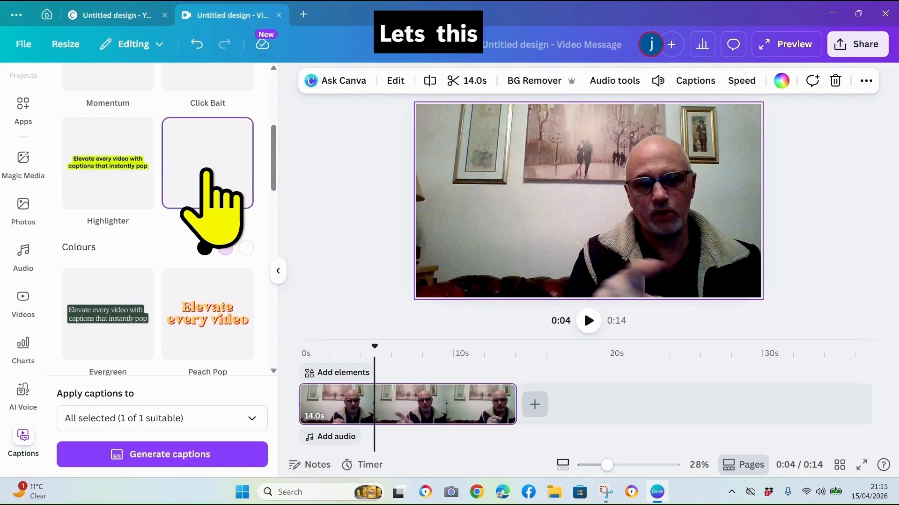
left_click(174, 454)
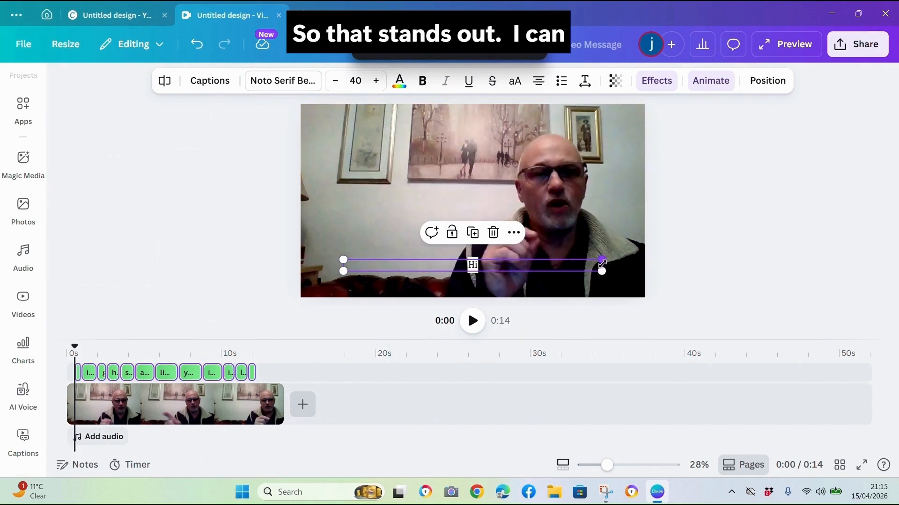
Widen the caption box, centre it over the video and raise the caption font size to 72.6
left_click_drag(602, 261, 694, 153)
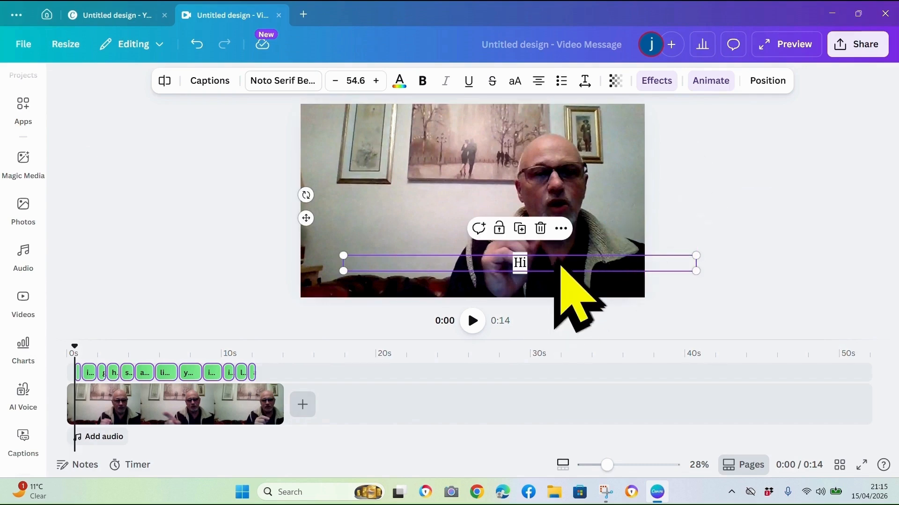
left_click_drag(555, 265, 504, 249)
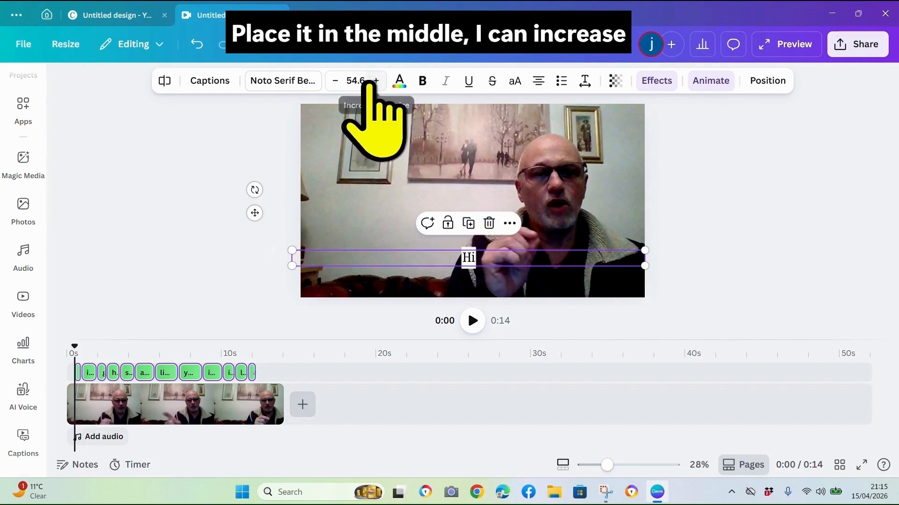
left_click(375, 80)
left_click(374, 81)
left_click(375, 80)
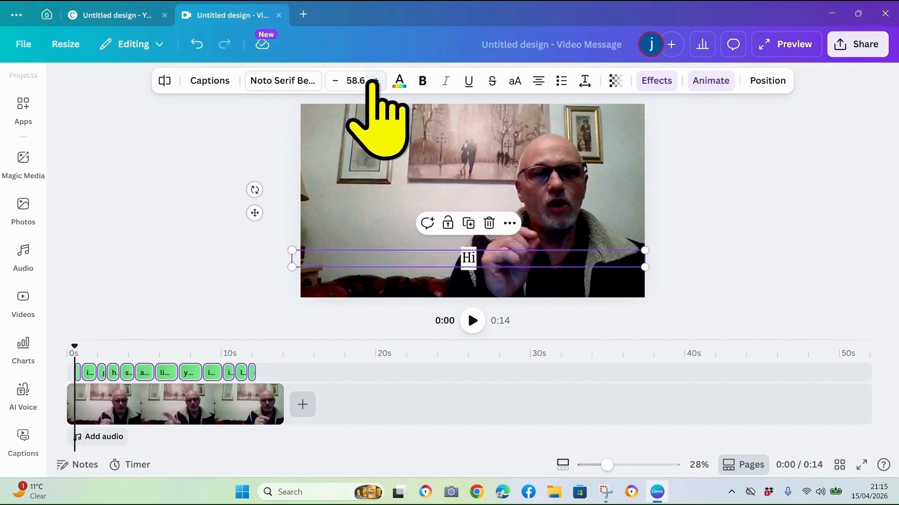
left_click(375, 81)
left_click(375, 81)
left_click(374, 81)
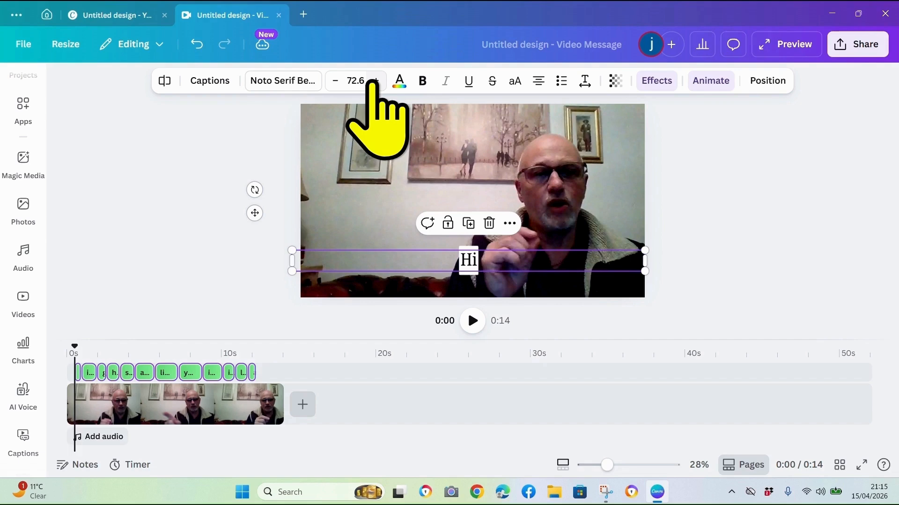
Play the video from the start to review how the captions appear
left_click(473, 320)
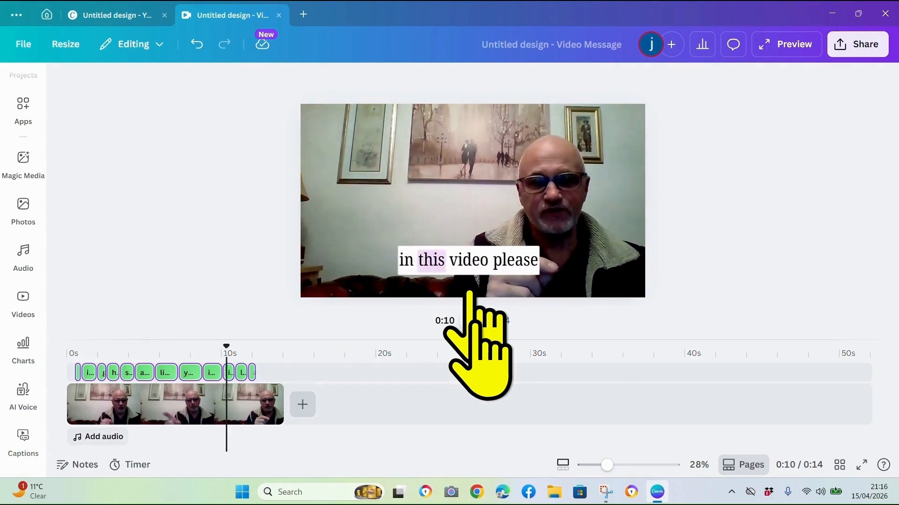
left_click(473, 321)
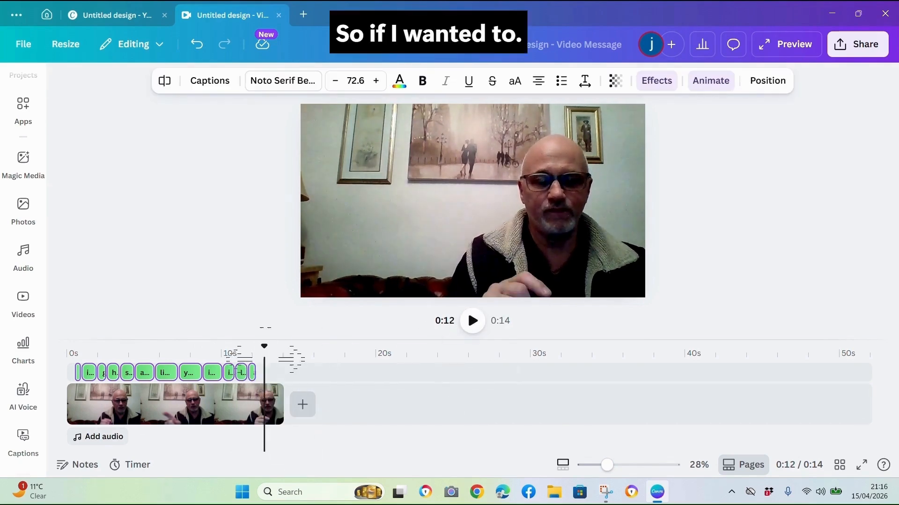
left_click_drag(263, 355, 53, 372)
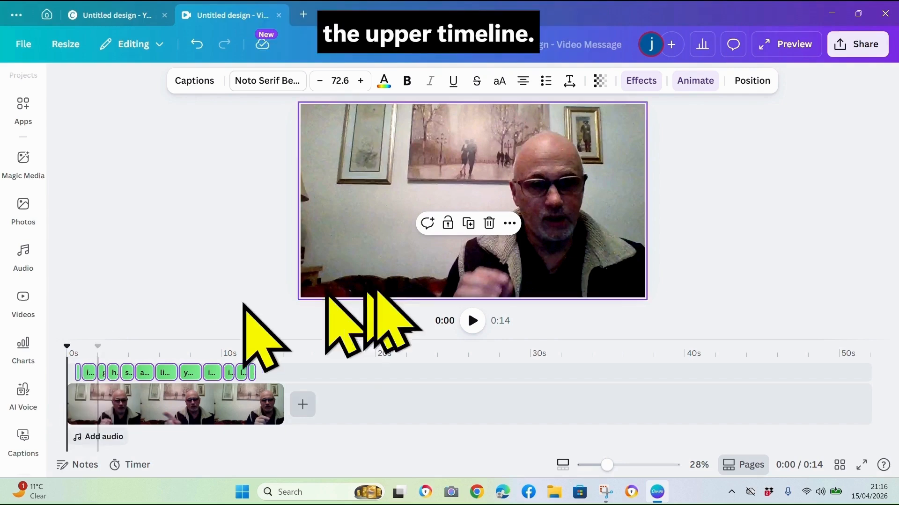
left_click(472, 320)
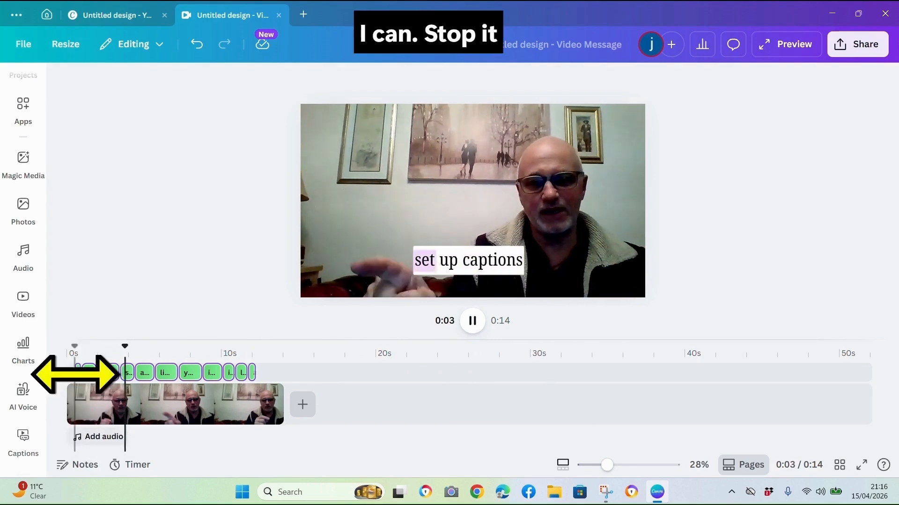
left_click(472, 321)
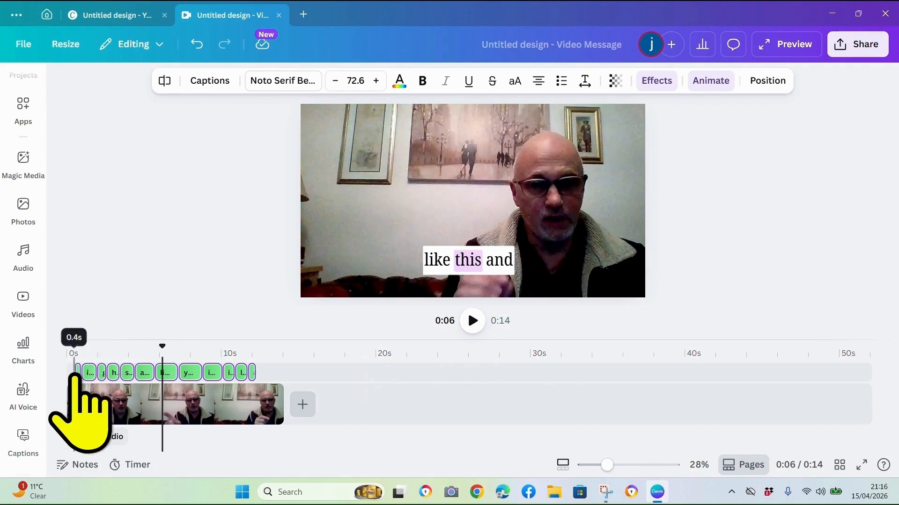
Try to delete the opening caption clip, then undo the deletion
left_click(76, 373)
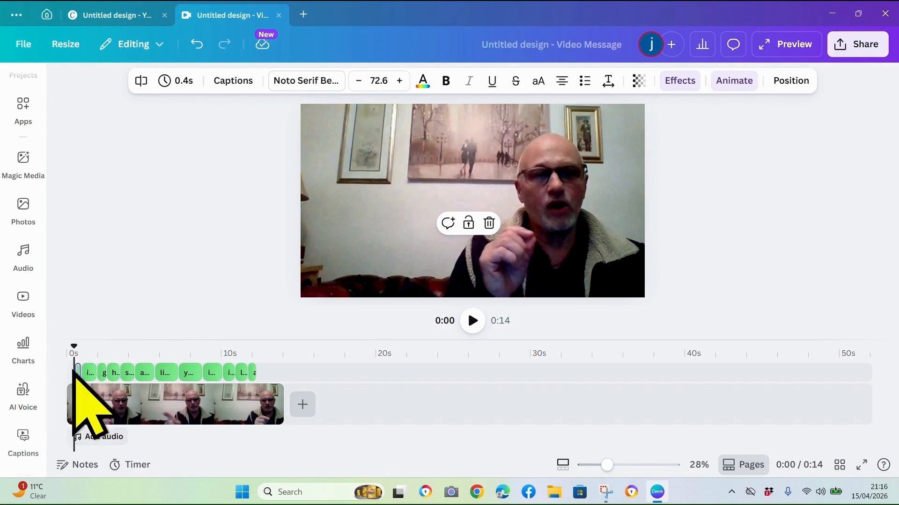
left_click(75, 372)
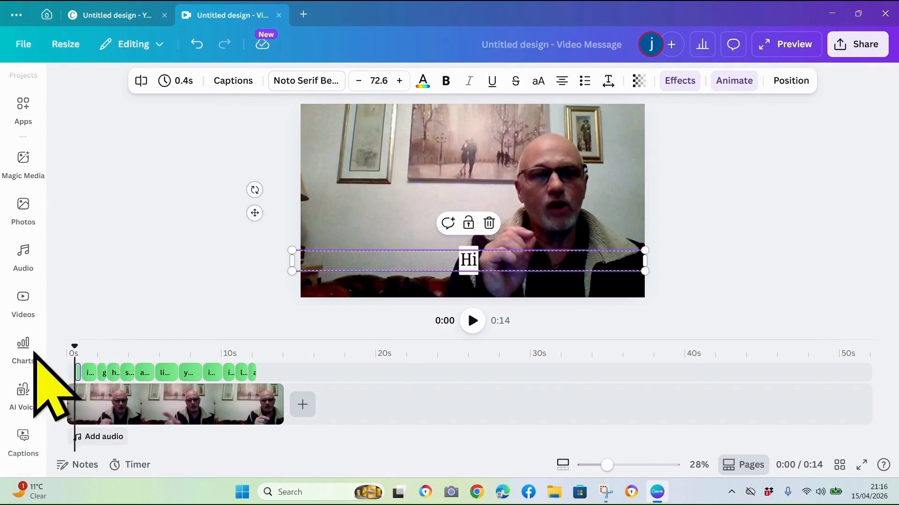
left_click(75, 373)
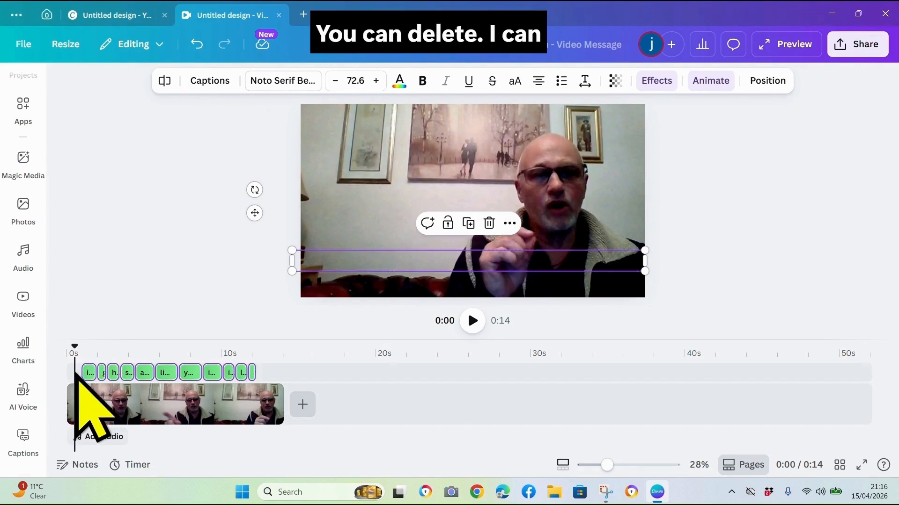
key("space")
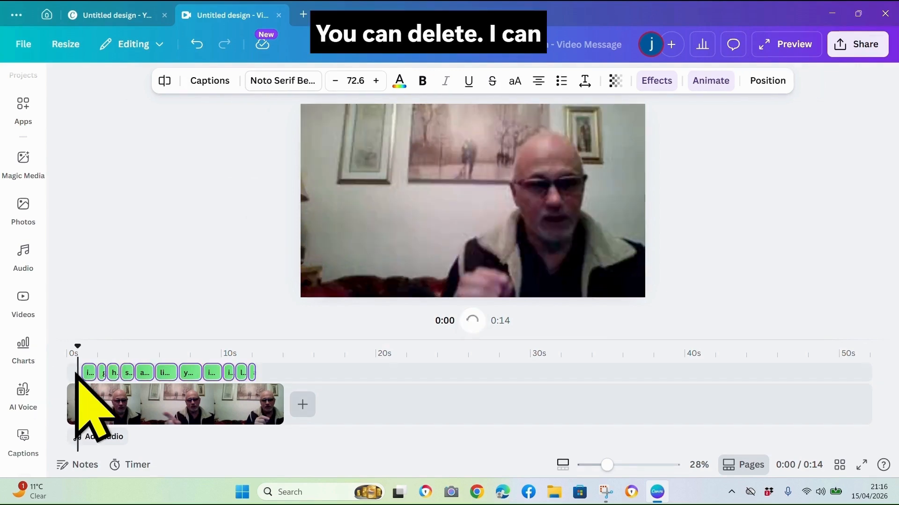
key("space")
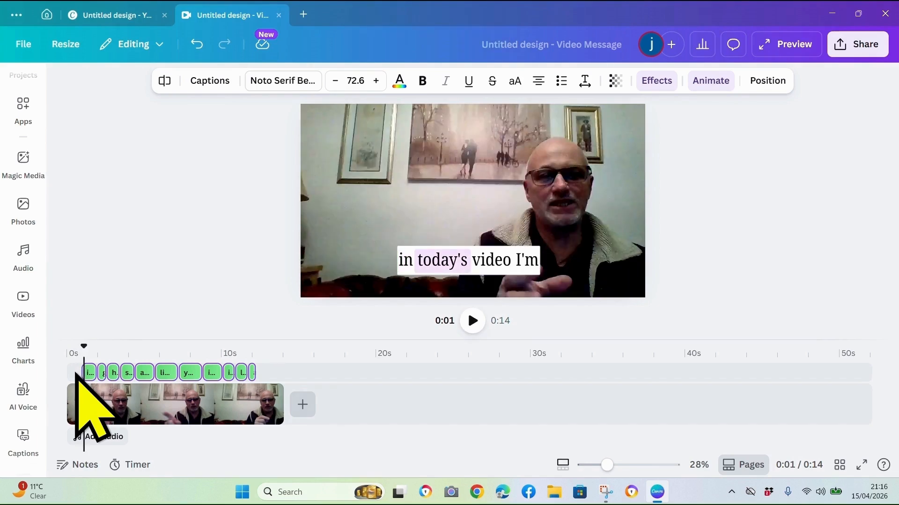
key("Delete")
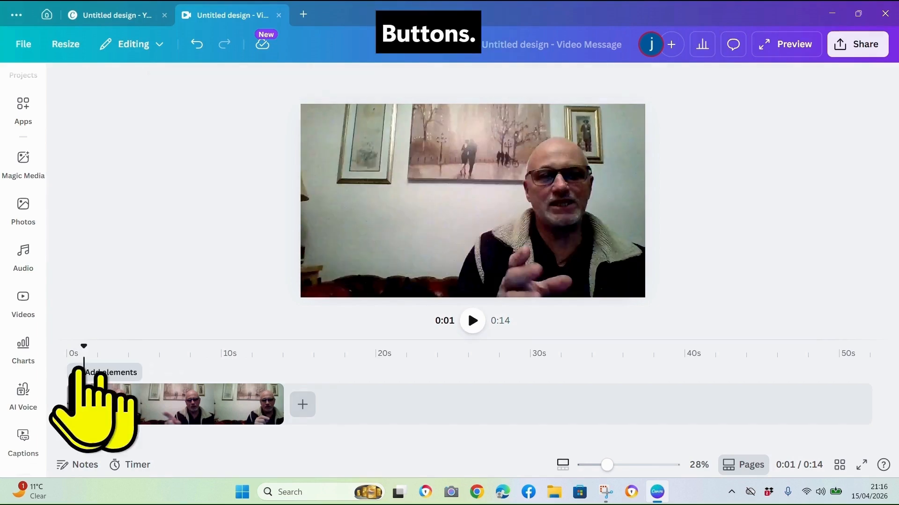
left_click(197, 45)
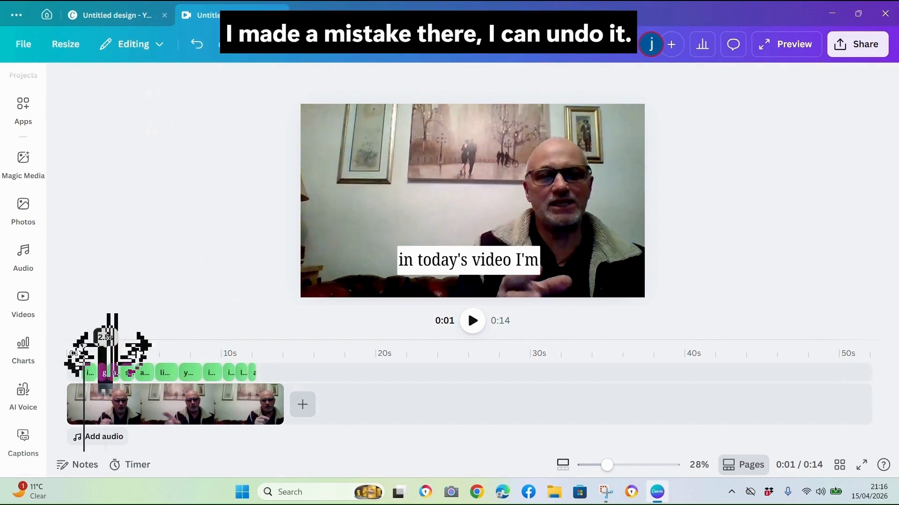
Delete the "in today's video I'm" caption clip from the timeline
left_click(88, 373)
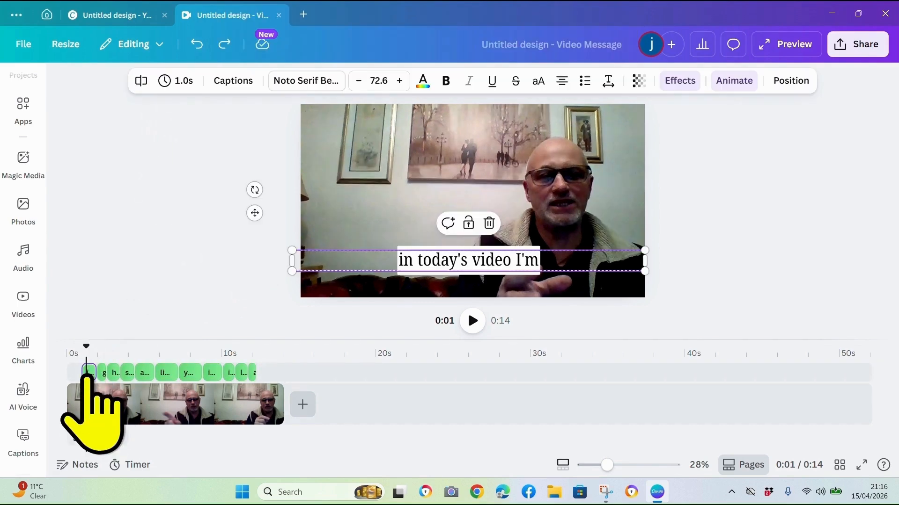
key("Delete")
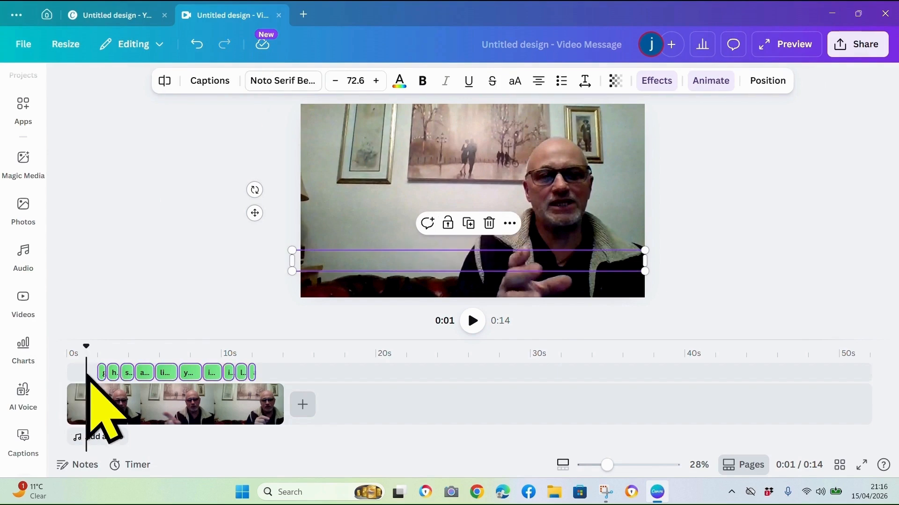
Delete the three caption clips around the 10-second mark, including "like and subscribe"
left_click(470, 321)
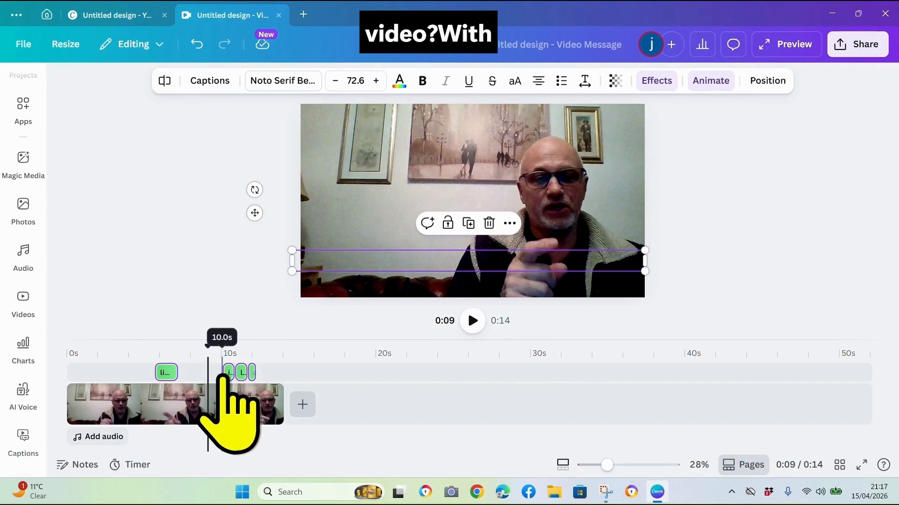
left_click(225, 373)
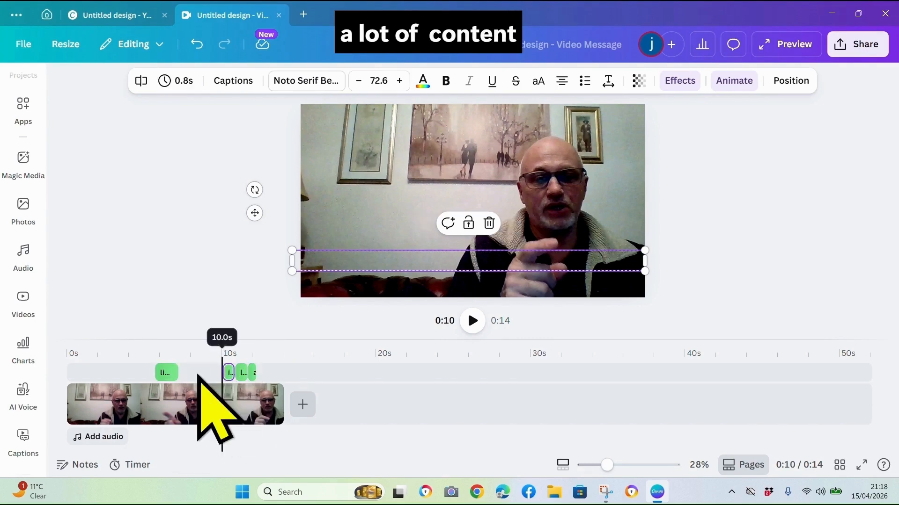
key("Delete")
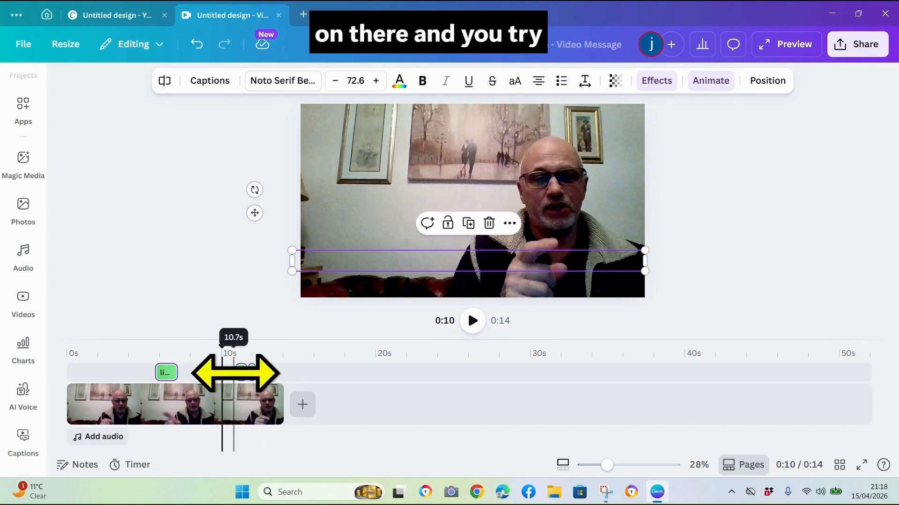
left_click(235, 373)
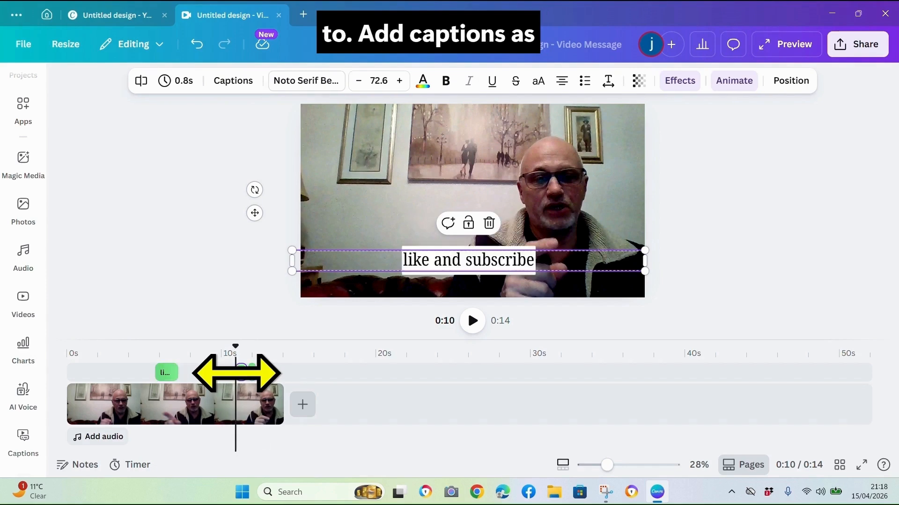
key("Delete")
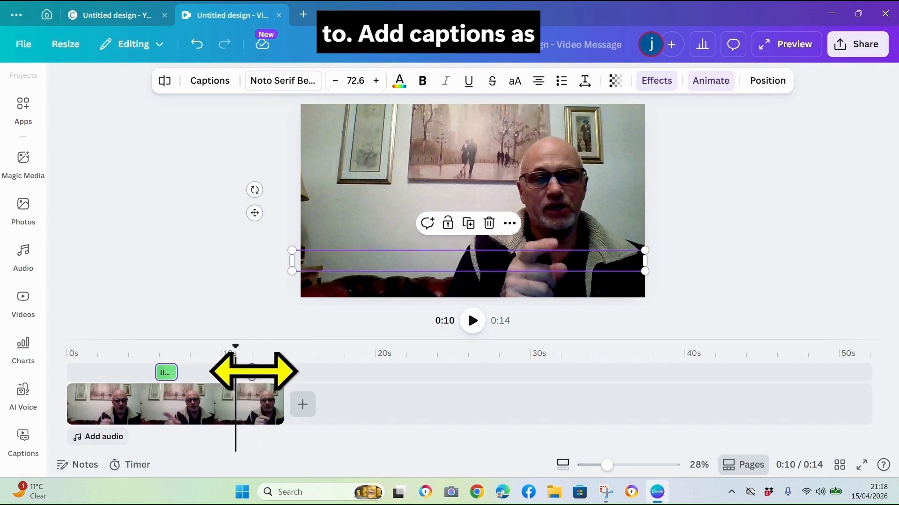
left_click(253, 372)
key("Delete")
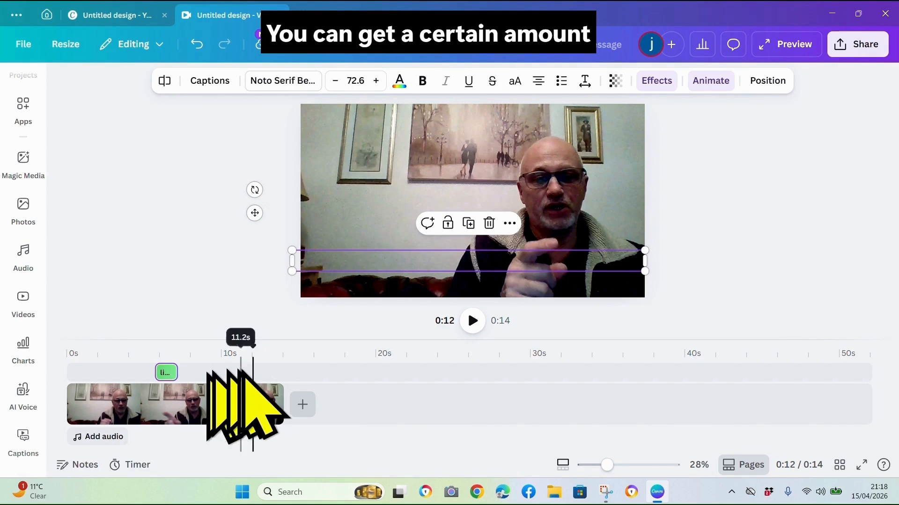
Play the video from about 4 seconds to review the remaining caption
left_click_drag(243, 356, 141, 357)
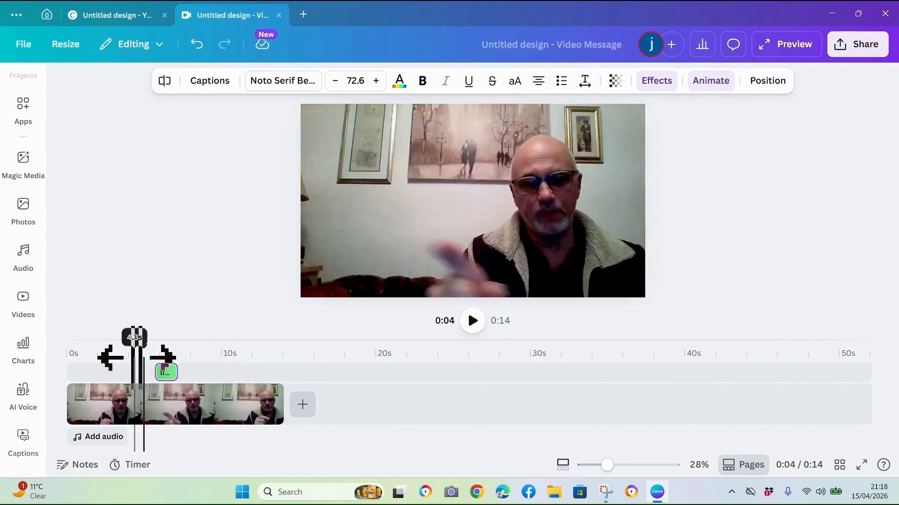
left_click(473, 321)
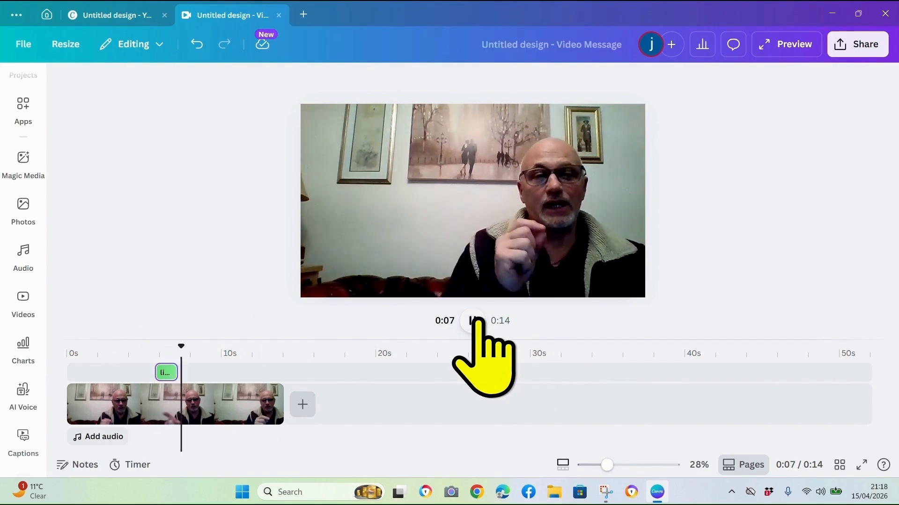
left_click(473, 320)
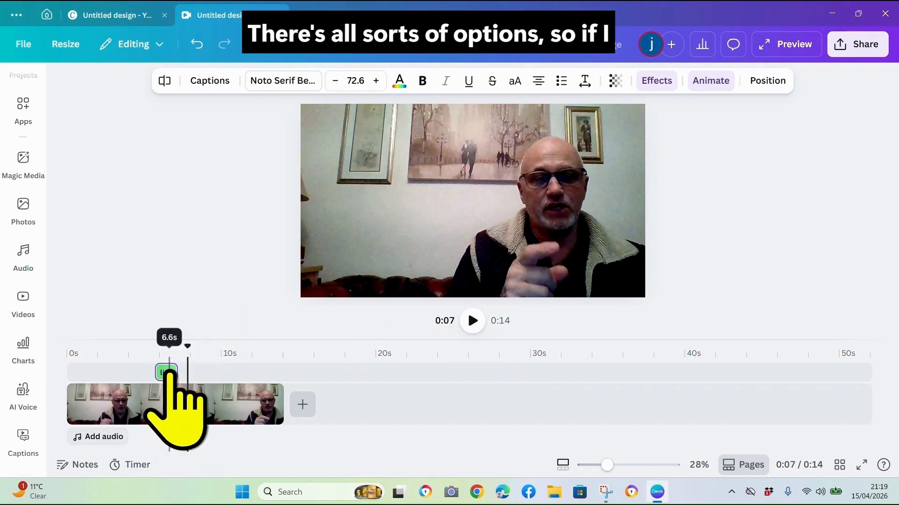
Select the remaining caption clip and browse its text effect and caption options
left_click(168, 371)
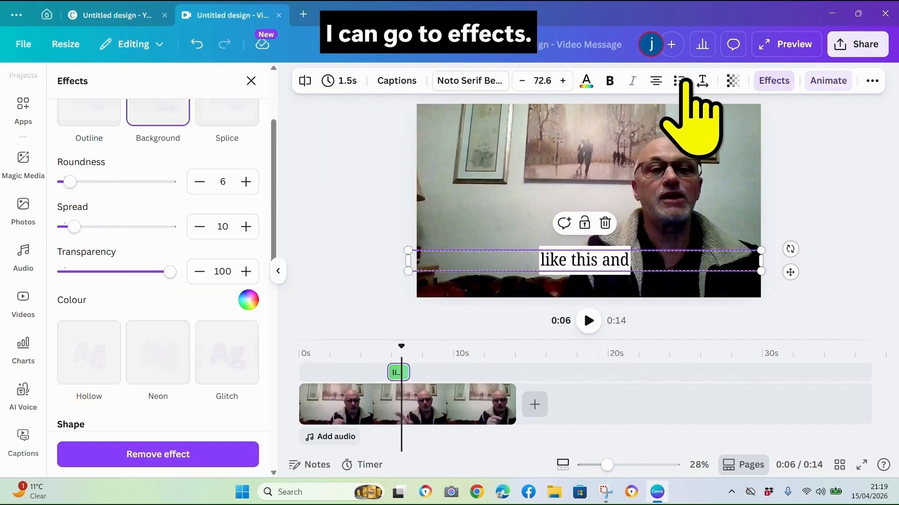
left_click(679, 81)
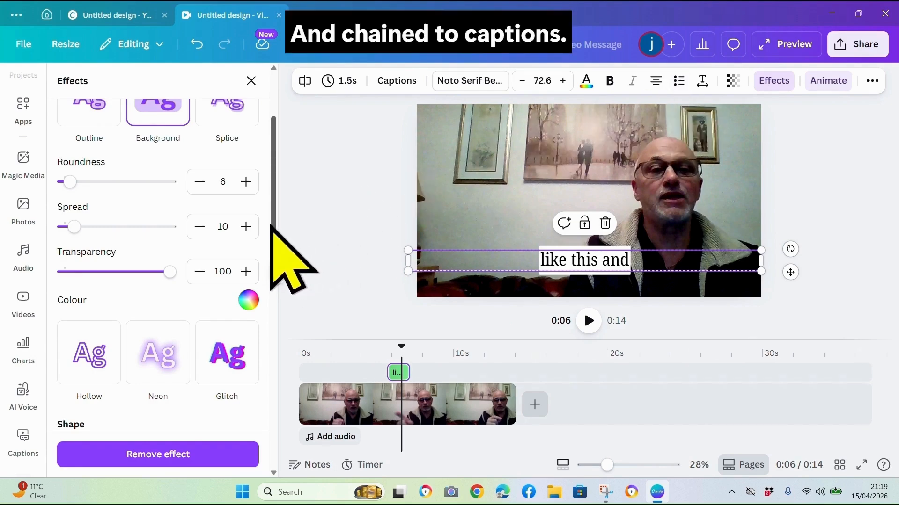
left_click_drag(273, 227, 281, 172)
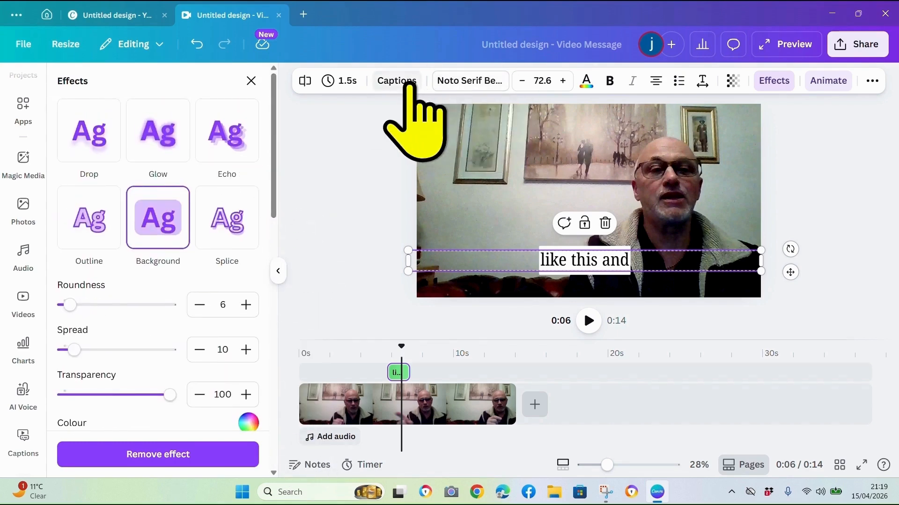
left_click(410, 82)
left_click(410, 82)
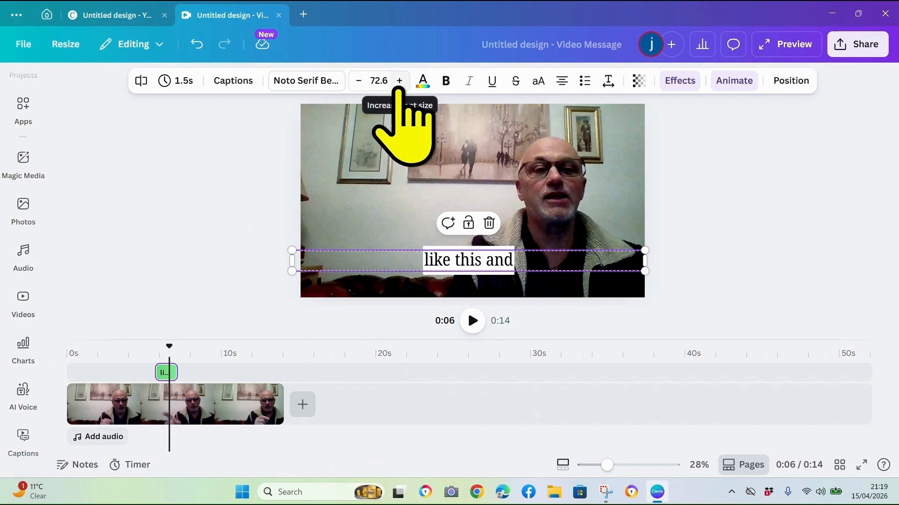
Open the caption settings and browse the transcript and the available caption styles
left_click(233, 83)
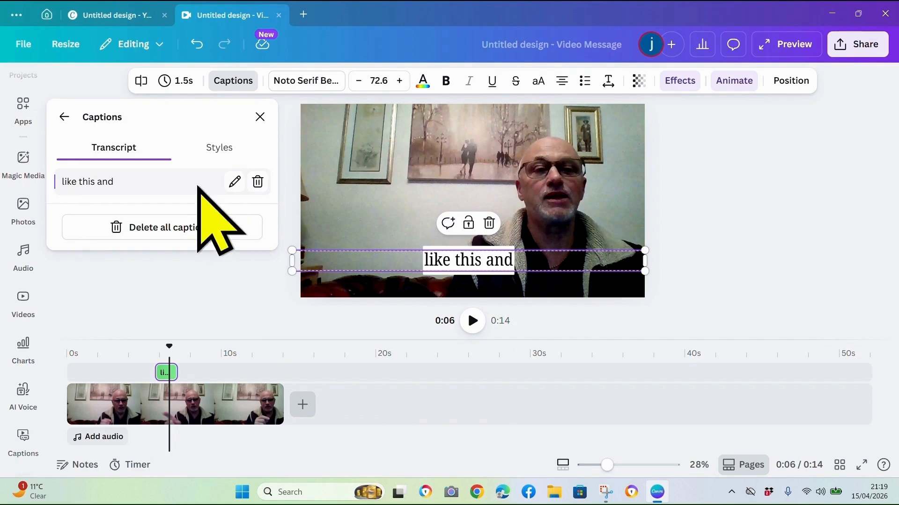
left_click(216, 151)
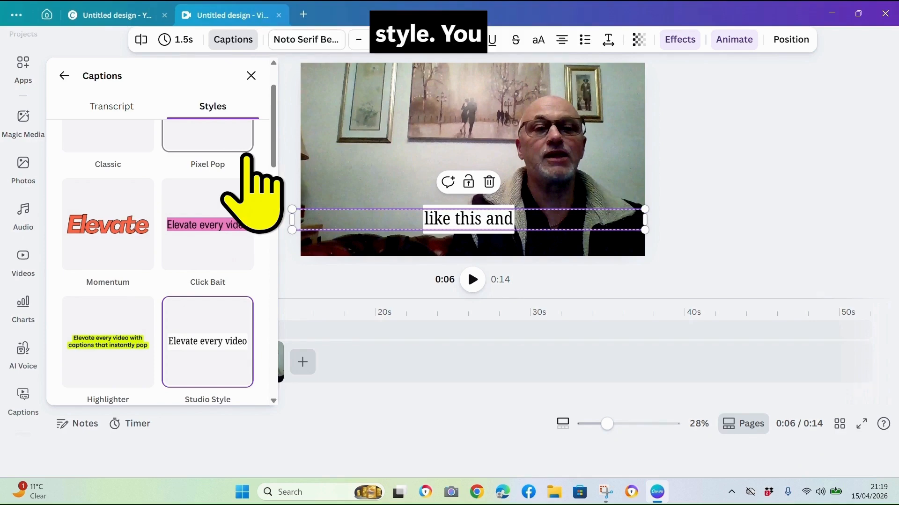
Apply the Typewriter animation to the selected caption
left_click(740, 41)
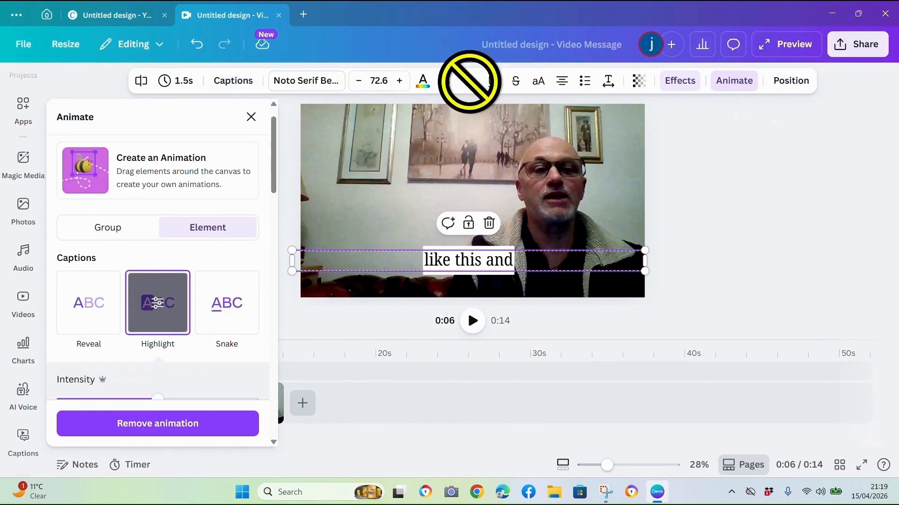
left_click_drag(274, 181, 287, 256)
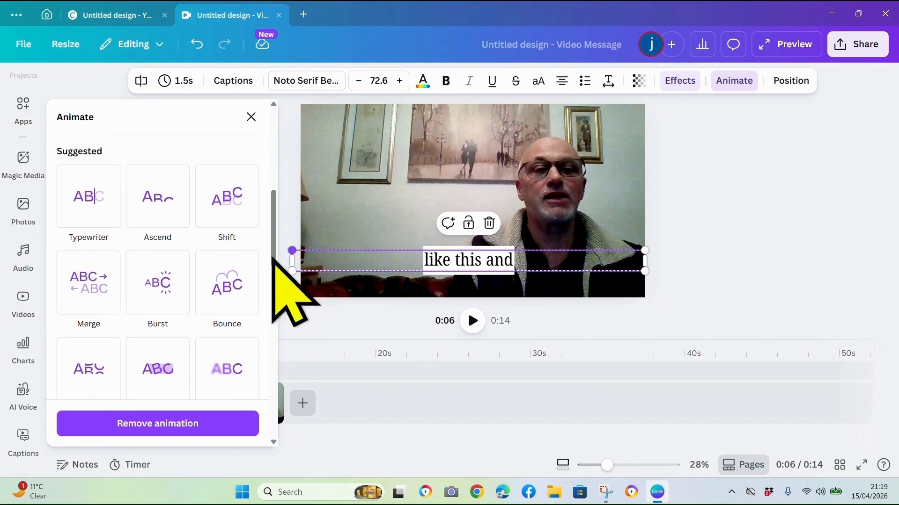
left_click(88, 200)
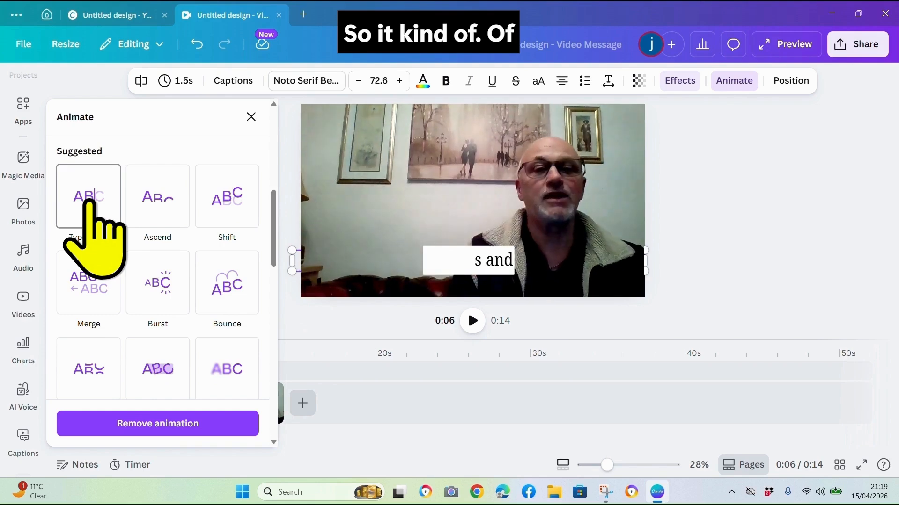
left_click(89, 200)
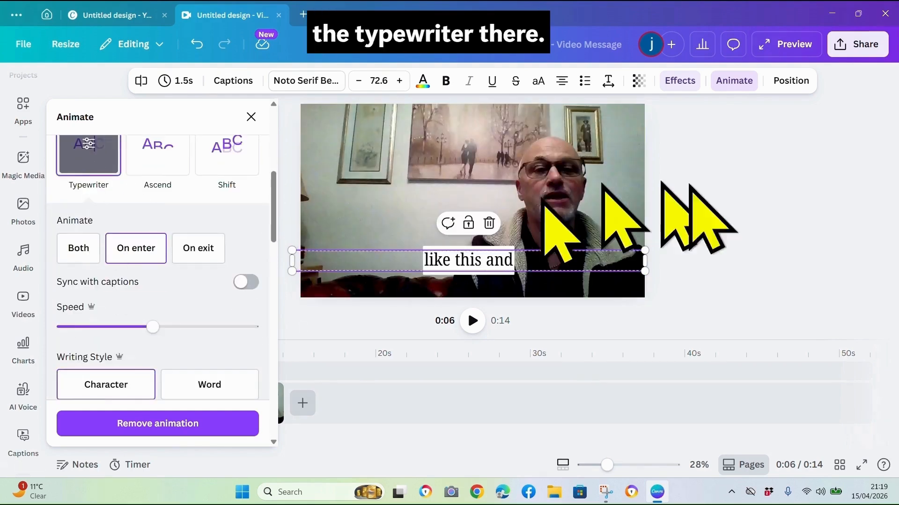
Review the caption's position options, then increase its font size to 75.6
left_click(783, 89)
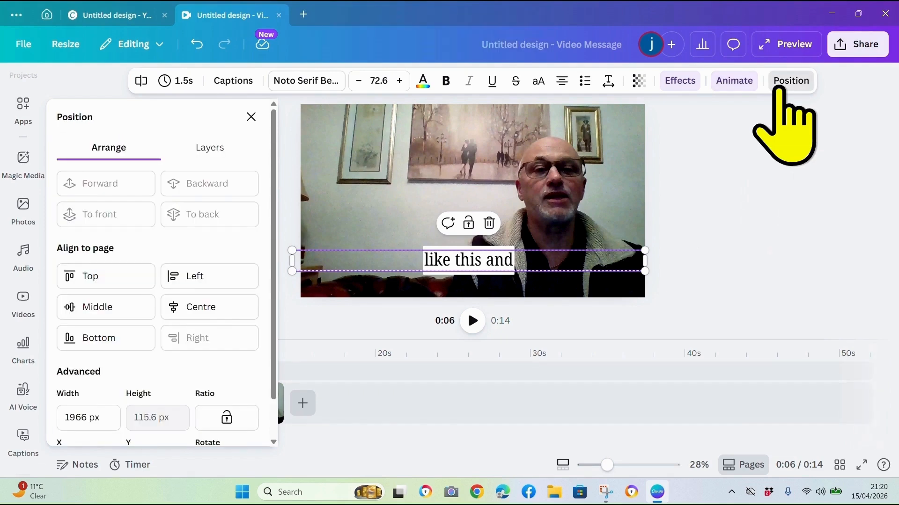
left_click(251, 123)
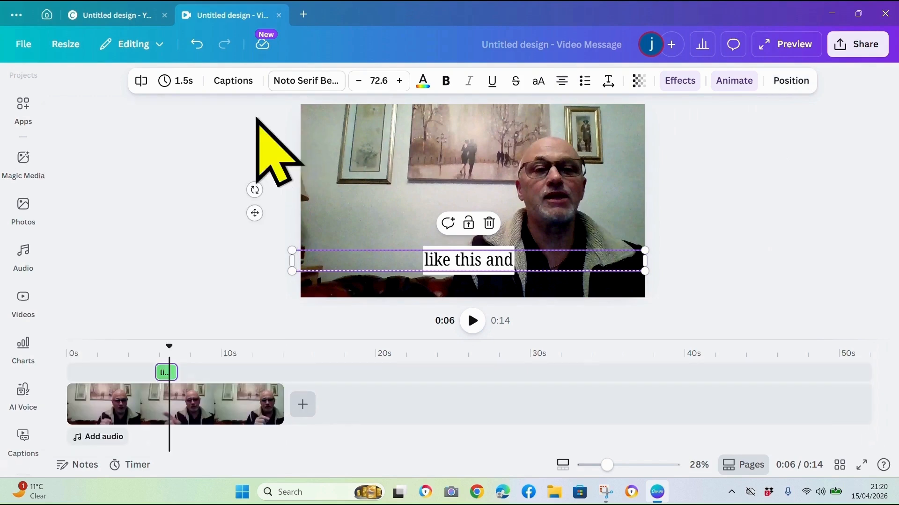
left_click(397, 89)
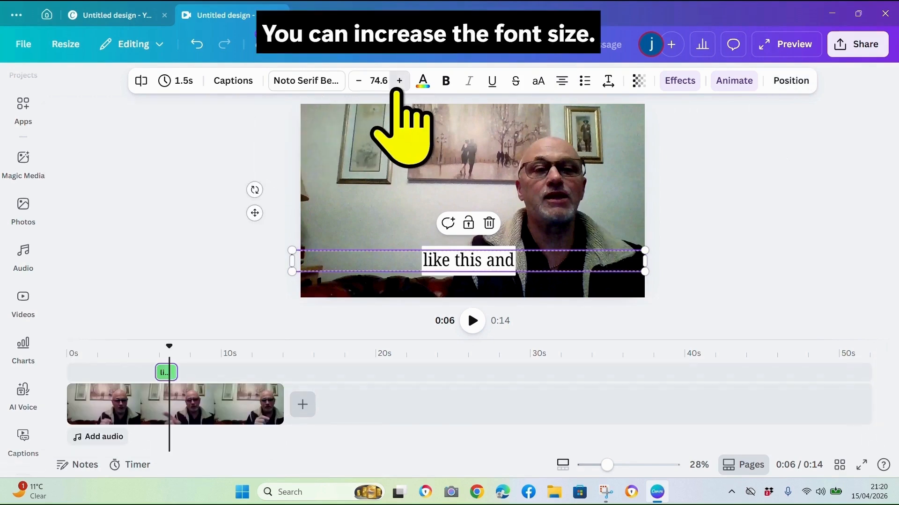
left_click(397, 89)
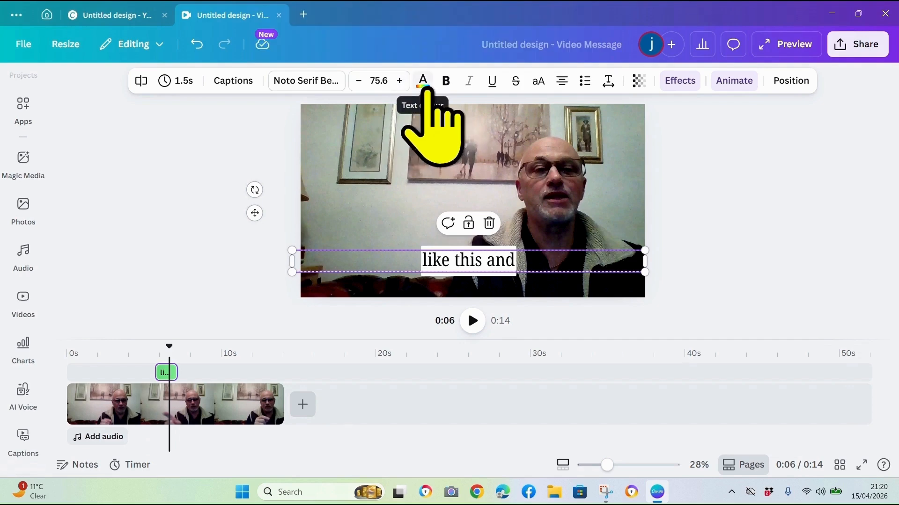